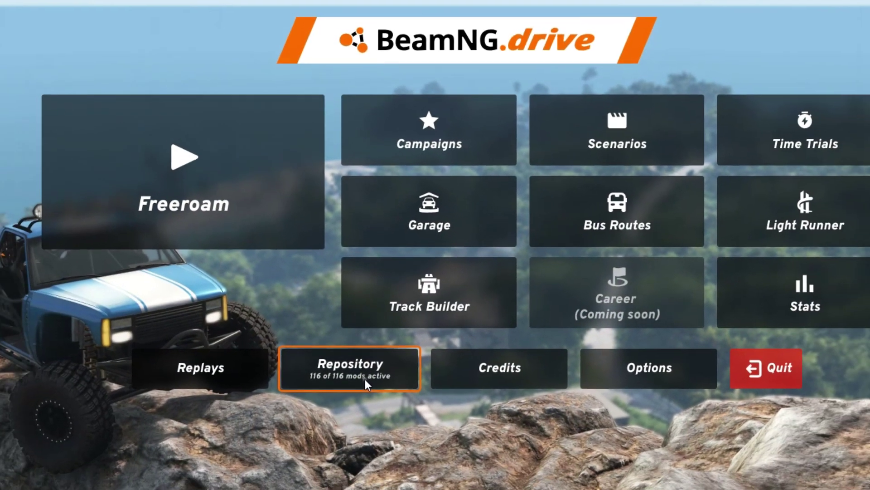
- Open the mod repository and check the installed mods in the mods manager before returning to the repository listing
left_click(363, 404)
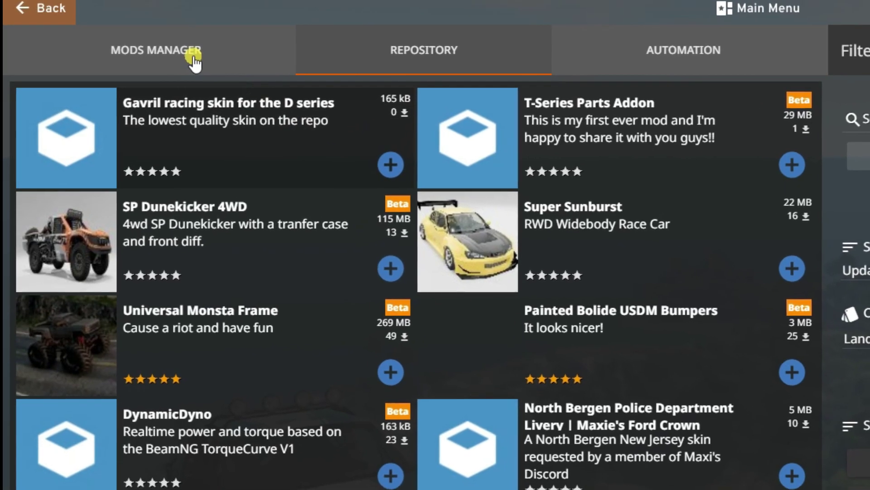
left_click(173, 55)
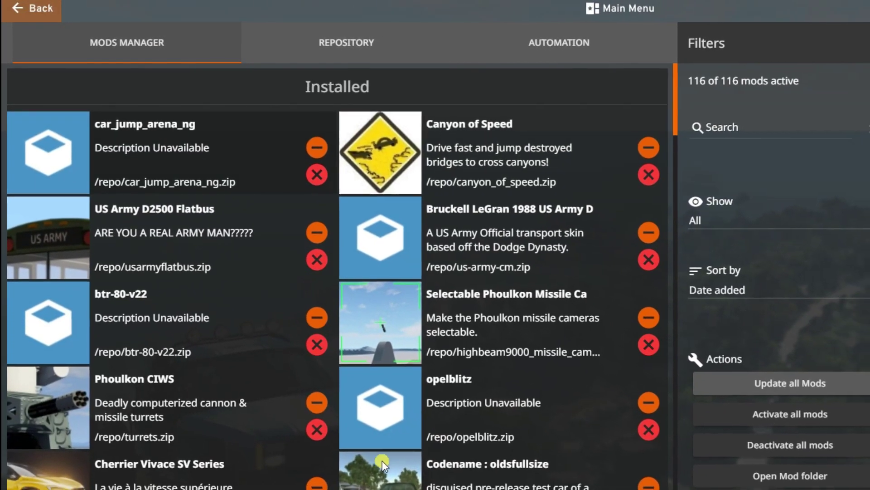
left_click(355, 46)
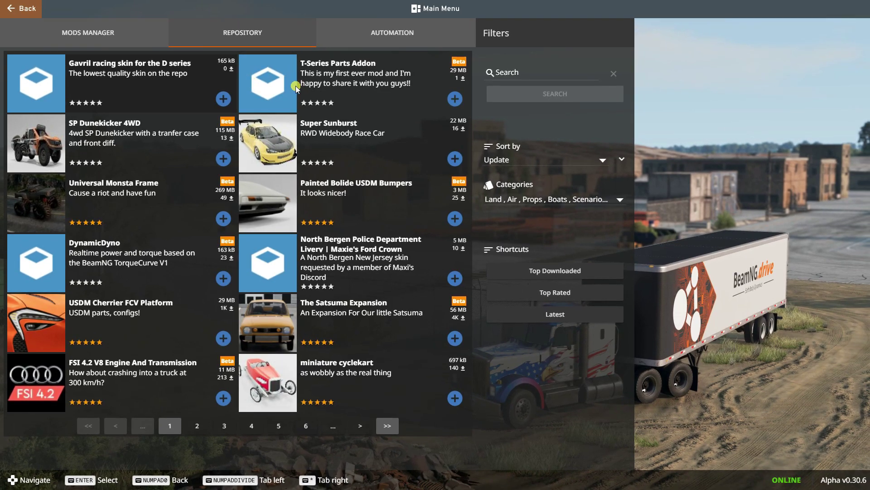
- Add the Painted Bolide USDM Bumpers mod from the repository and remove it again
left_click(455, 219)
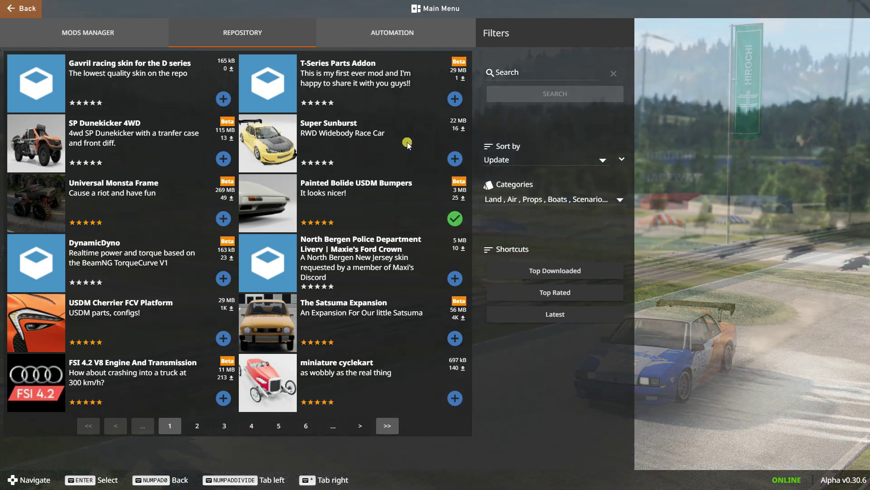
left_click(387, 31)
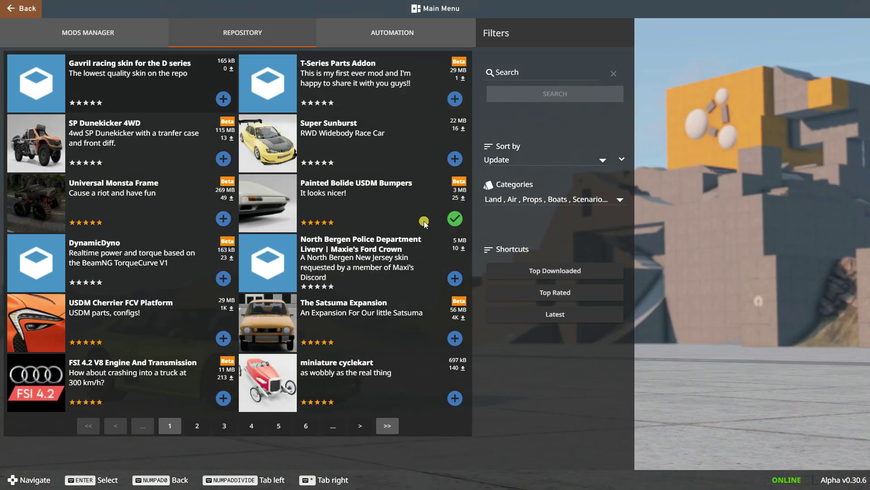
left_click(455, 218)
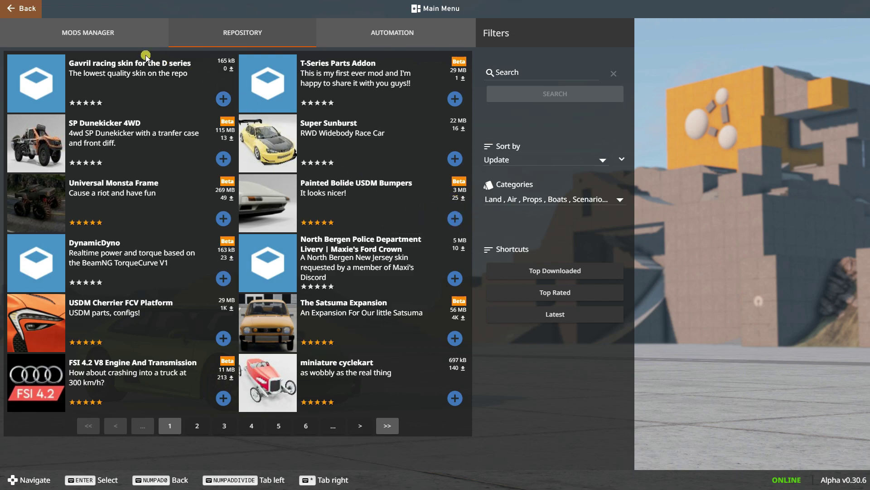
- Look through the list of installed mods in the mods manager
left_click(96, 39)
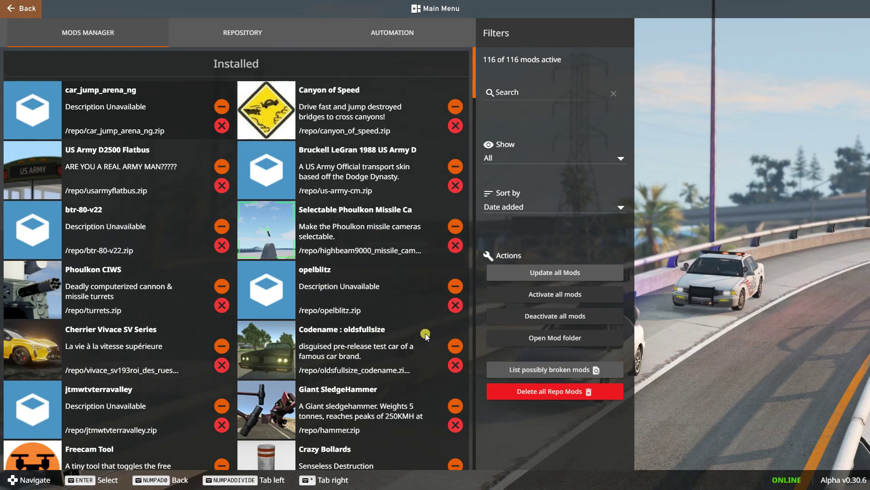
scroll(426, 334, "down", 5)
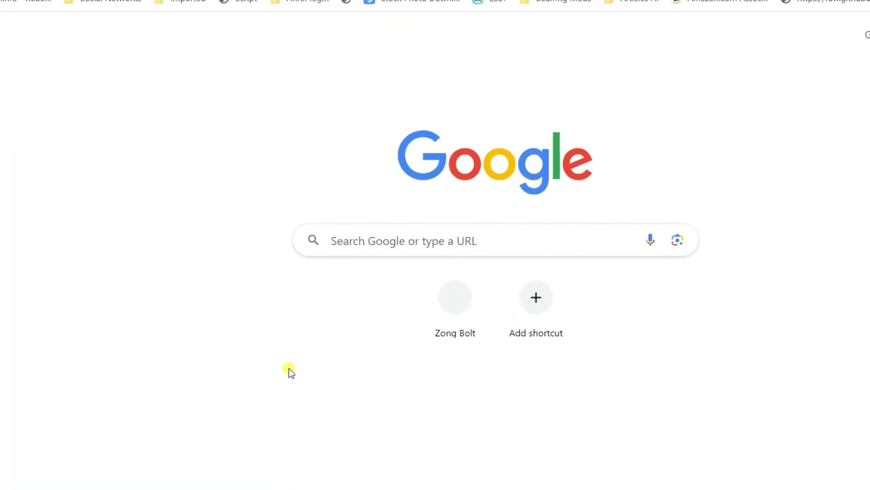
- Switch to the web browser, search Google for "beamng" and open the Mods page of the official site
type("beamng")
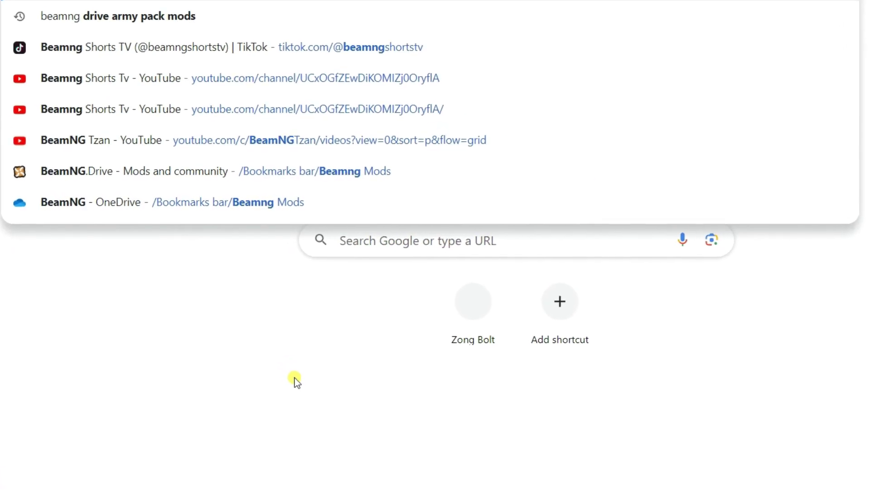
key("Return")
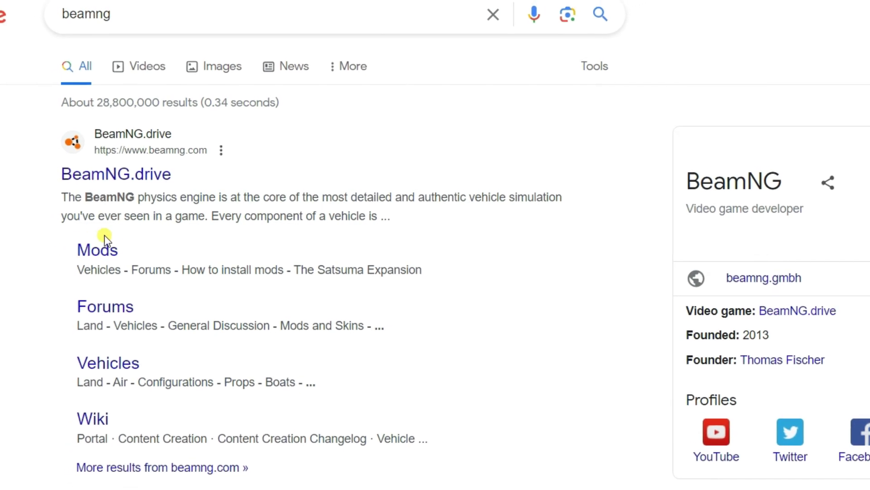
left_click(109, 254)
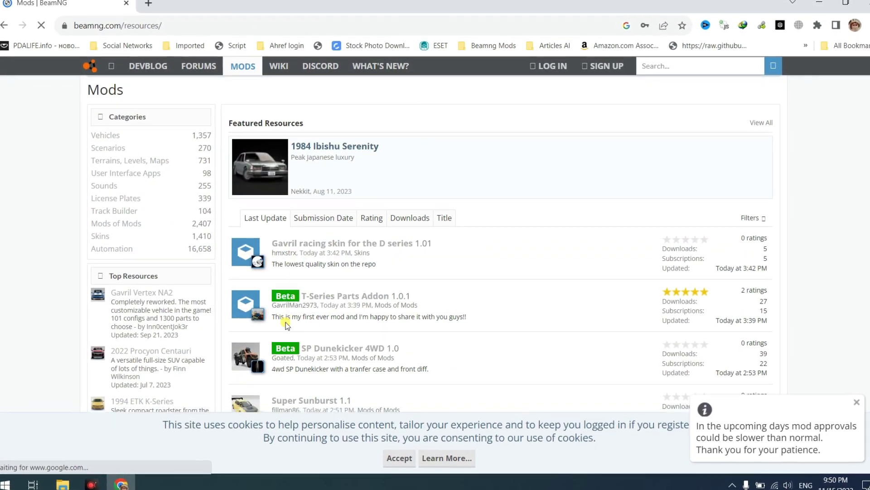
- Browse the mods listing and look over the Super Sunburst 1.1 mod page
scroll(345, 373, "down", 4)
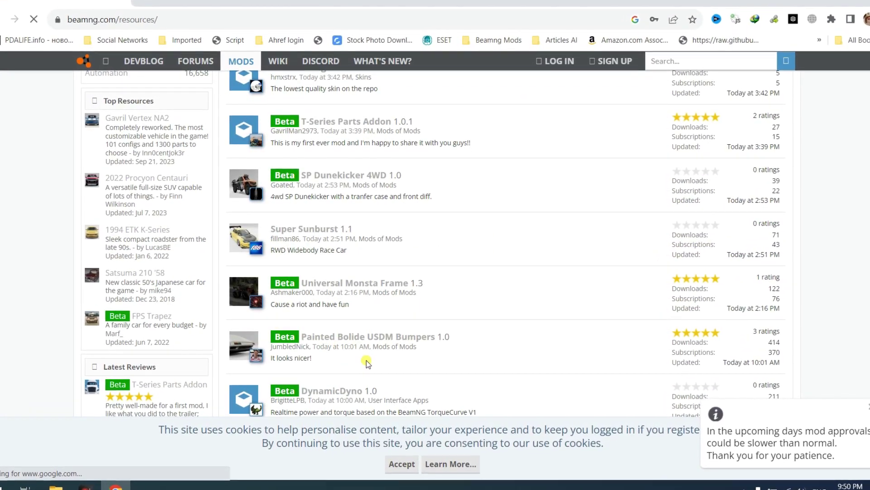
scroll(370, 361, "up", 1)
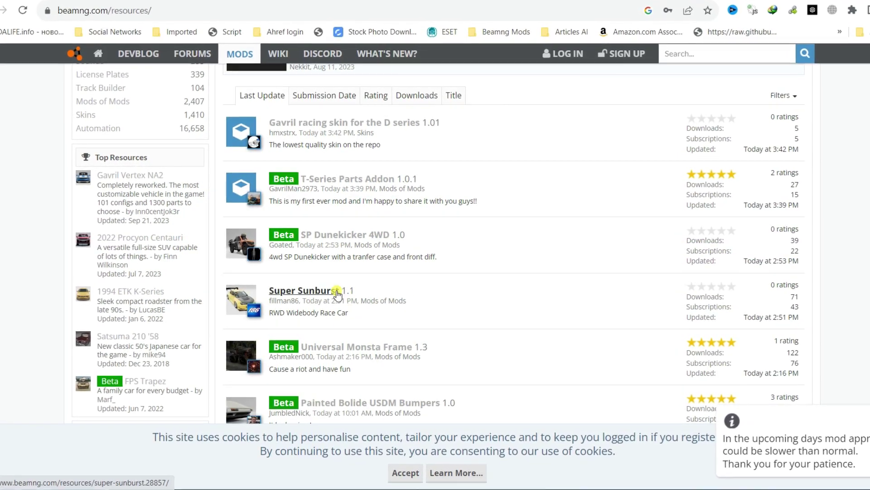
left_click(336, 291)
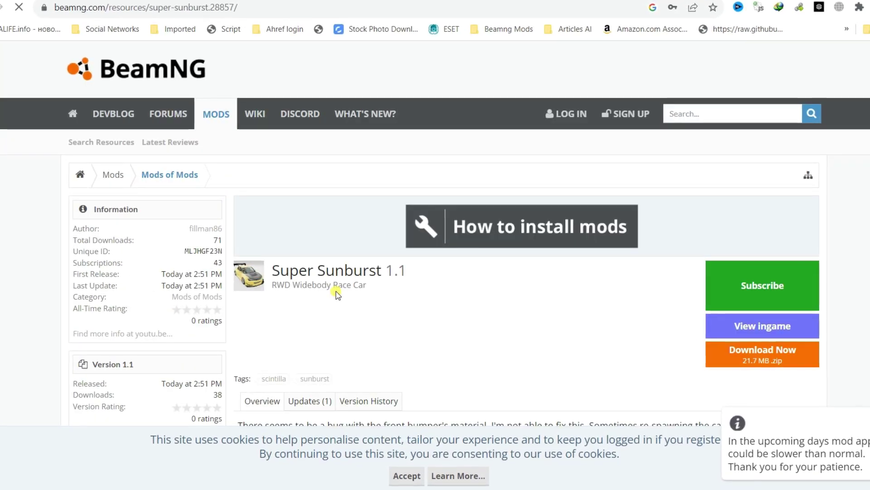
scroll(680, 265, "down", 3)
scroll(680, 258, "up", 3)
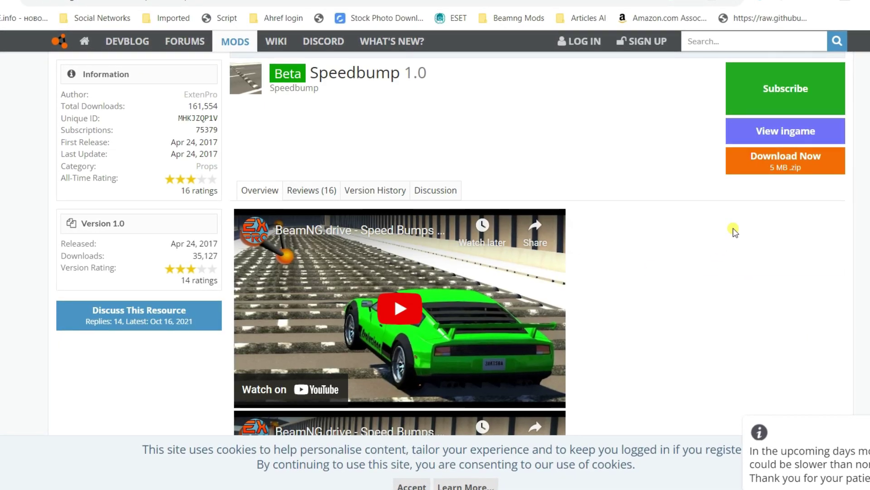
- Download the Speedbump 1.0 mod and cut the downloaded speedbump archive in File Explorer
left_click(807, 154)
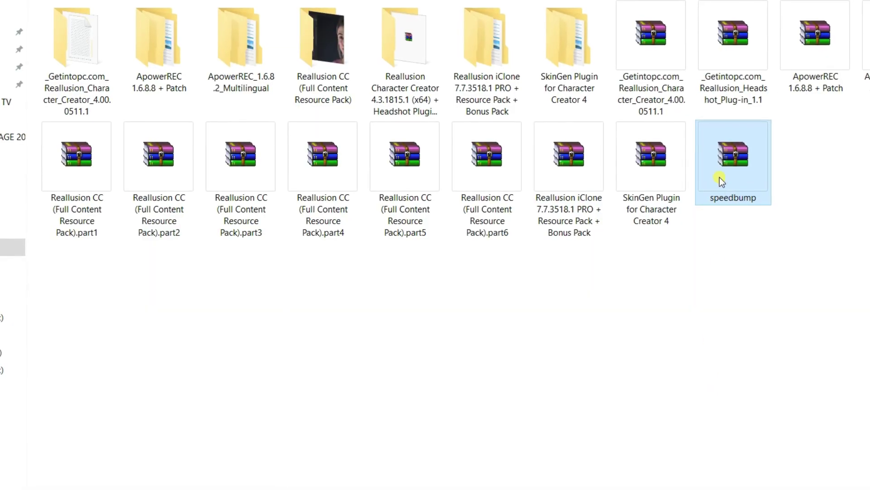
right_click(725, 171)
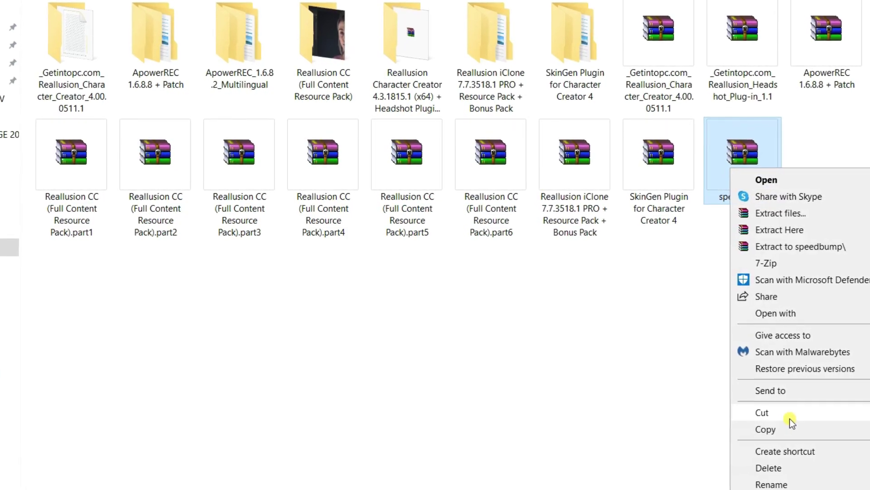
left_click(796, 420)
- Open the personal user folder inside Users on Local Disk (C:)
key("alt+Left")
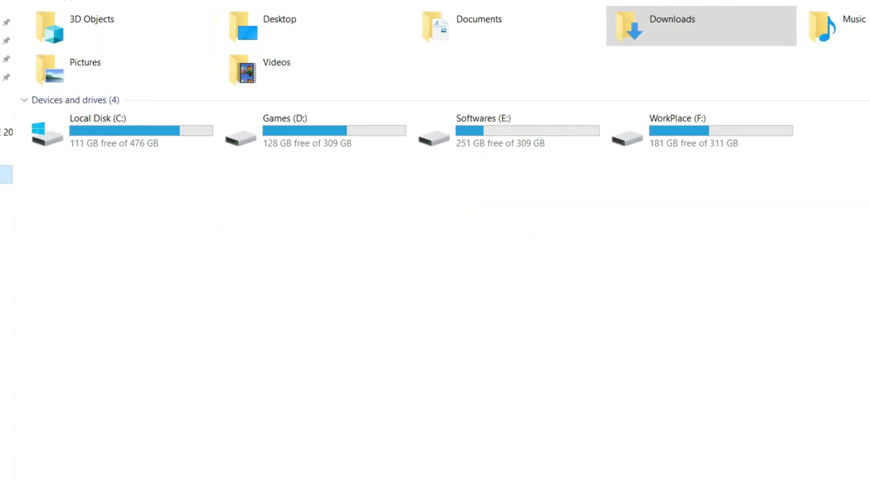
double_click(91, 144)
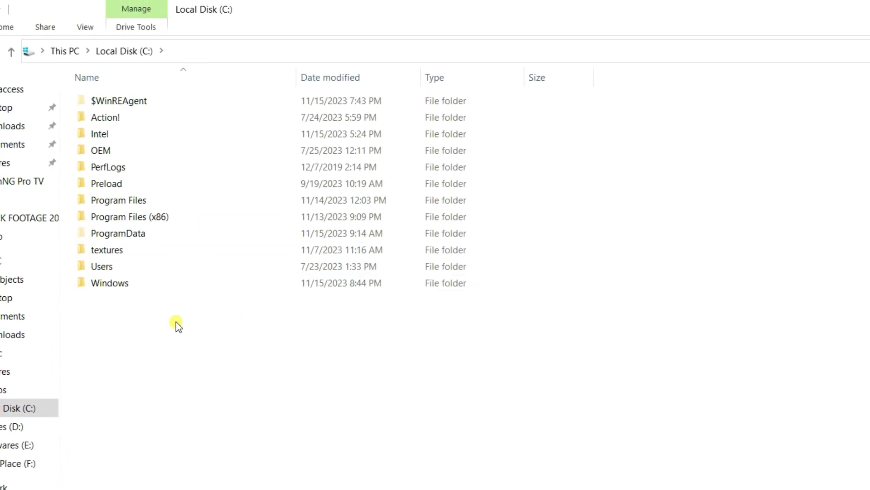
double_click(119, 267)
left_click(123, 139)
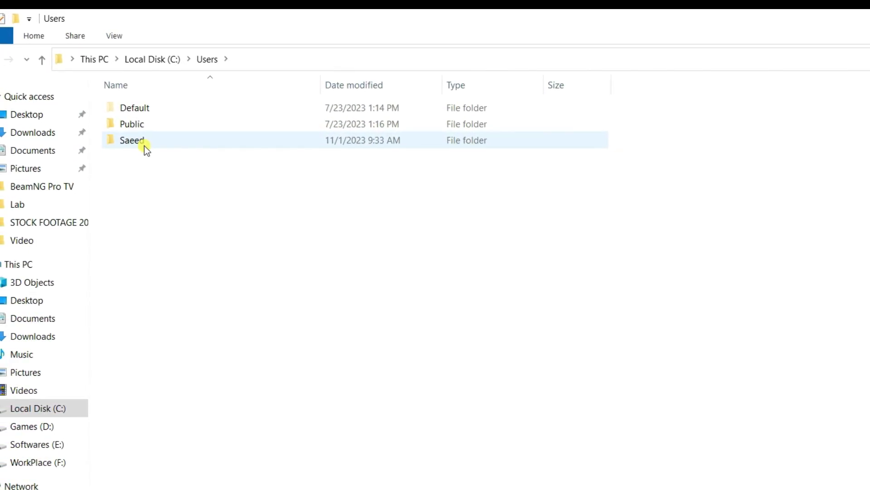
double_click(141, 145)
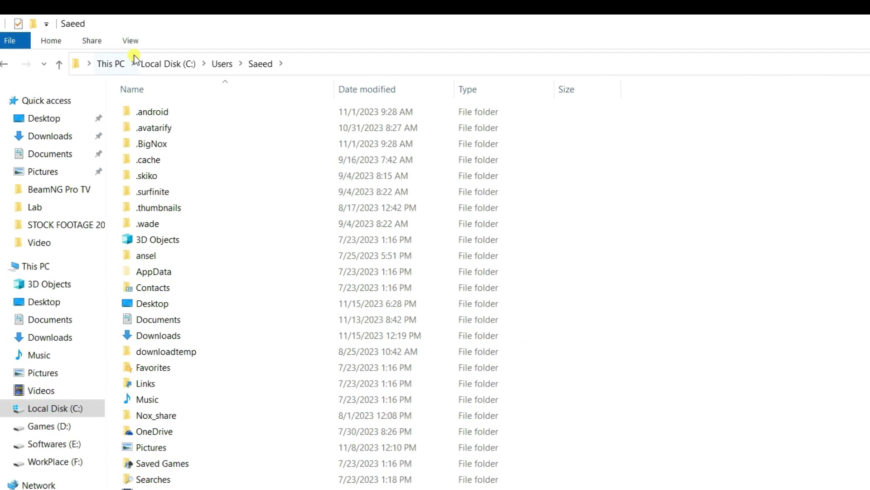
- Make sure hidden items are shown and open the BeamNG.drive folder under AppData, Local
left_click(130, 42)
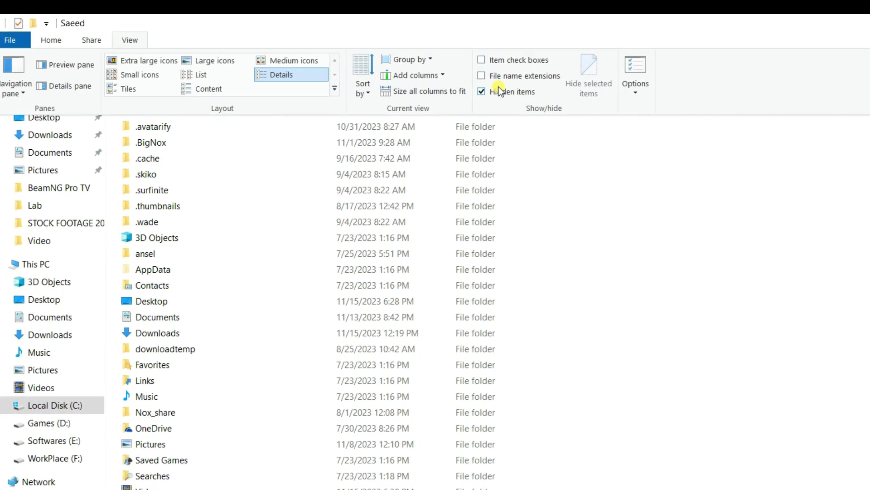
left_click(480, 90)
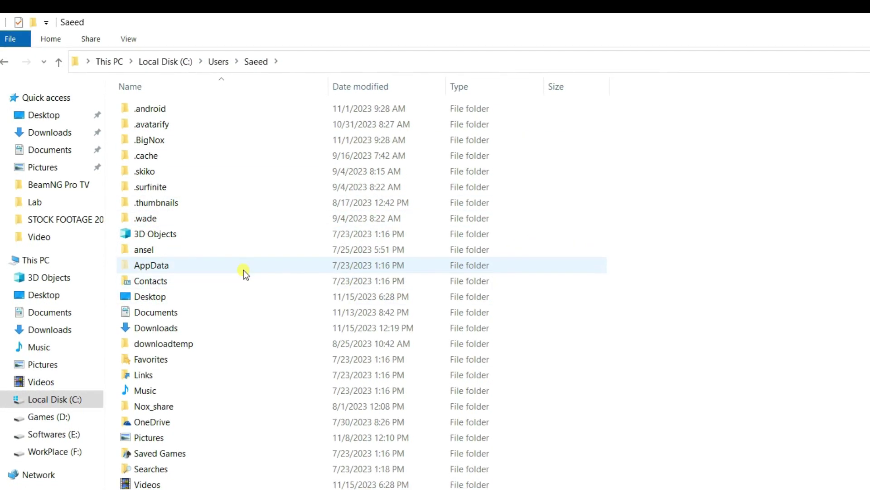
double_click(149, 265)
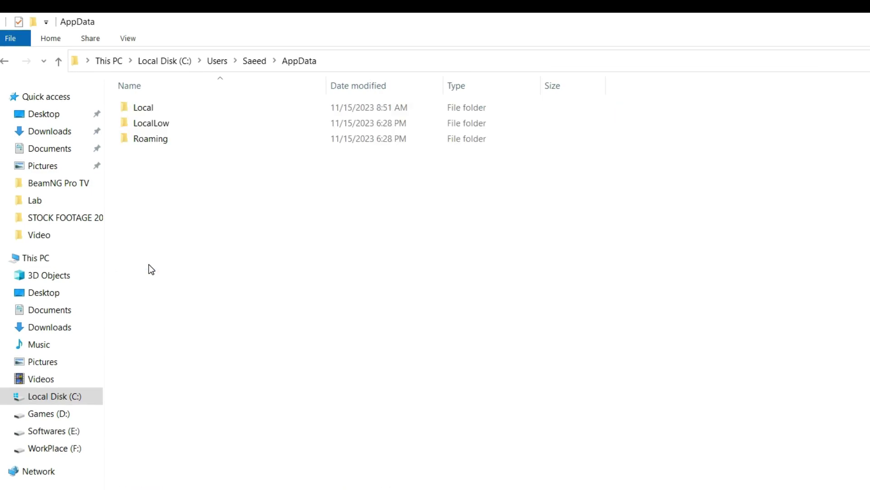
double_click(205, 111)
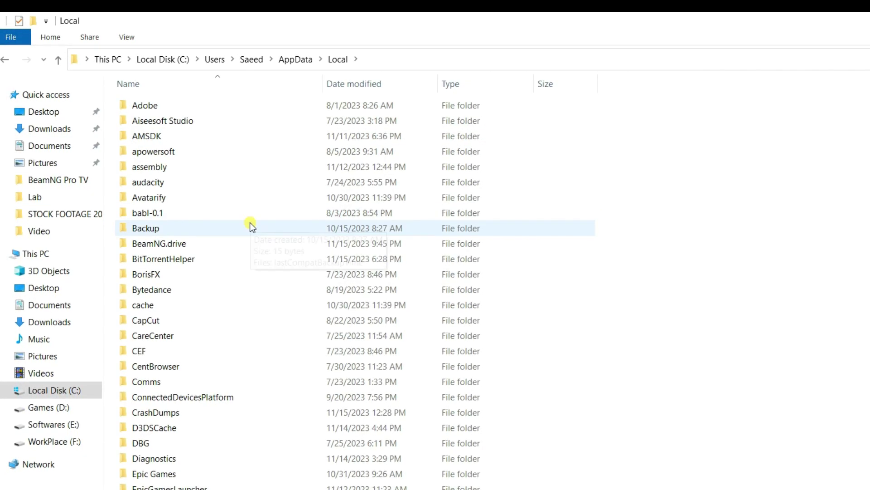
double_click(163, 241)
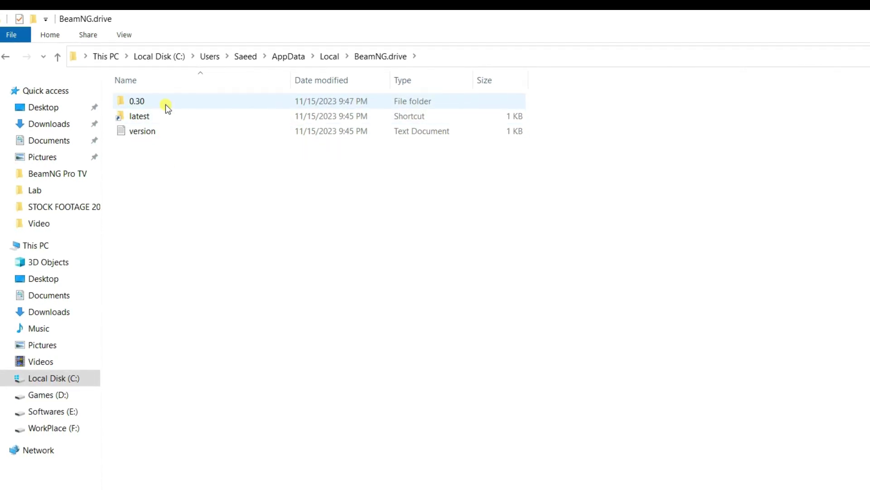
- Open the mods folder inside the 0.30 version folder
mouse_move(158, 105)
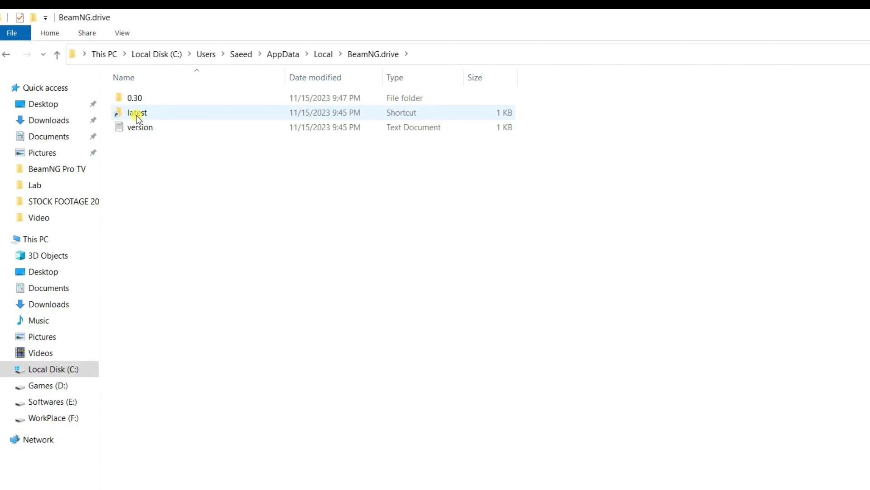
double_click(145, 108)
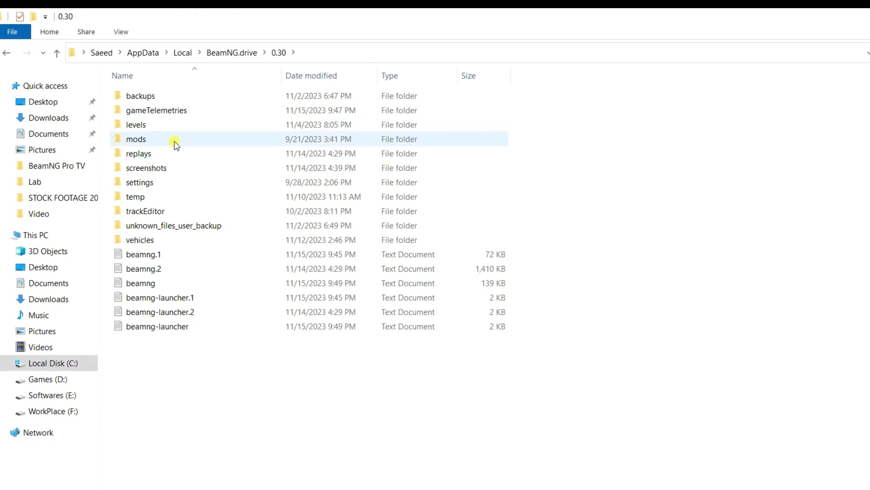
double_click(136, 140)
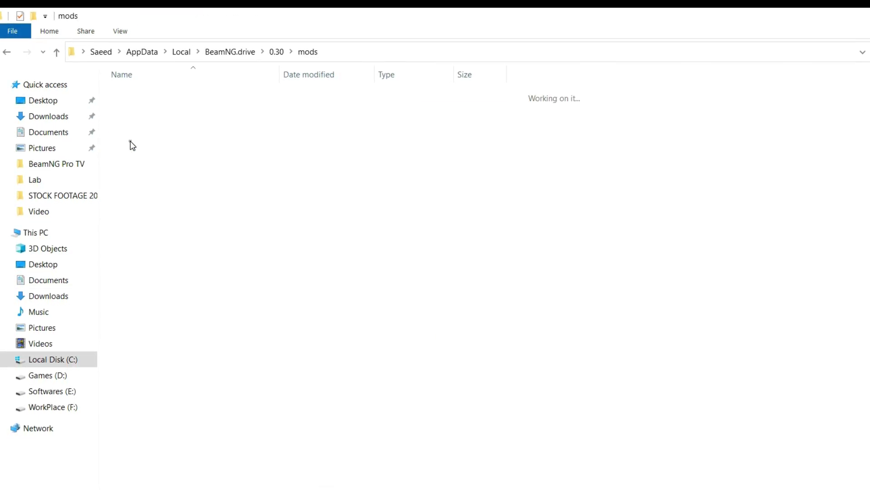
- Create a new folder alongside mods in the 0.30 folder and delete it again
left_click(10, 52)
right_click(362, 447)
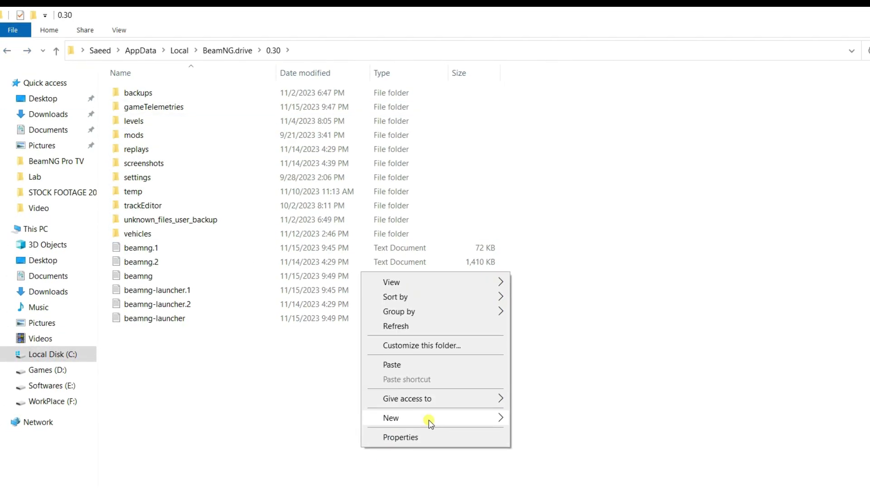
mouse_move(431, 423)
left_click(522, 415)
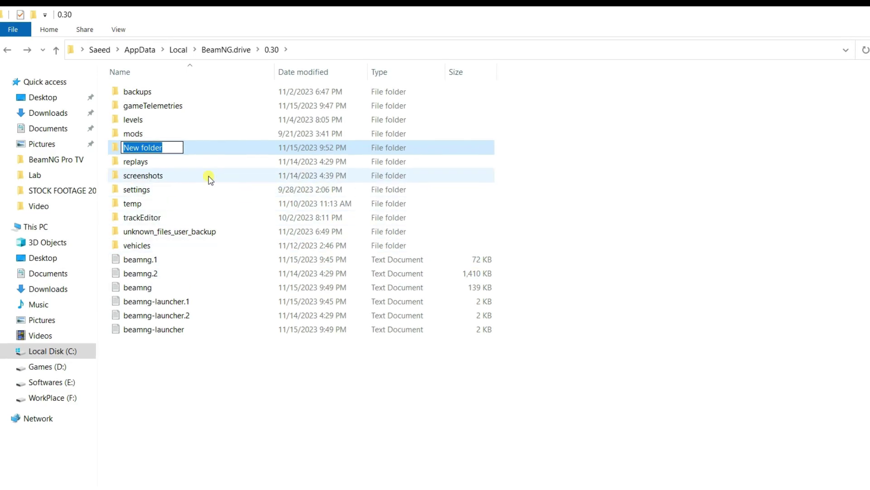
left_click(204, 149)
key("Delete")
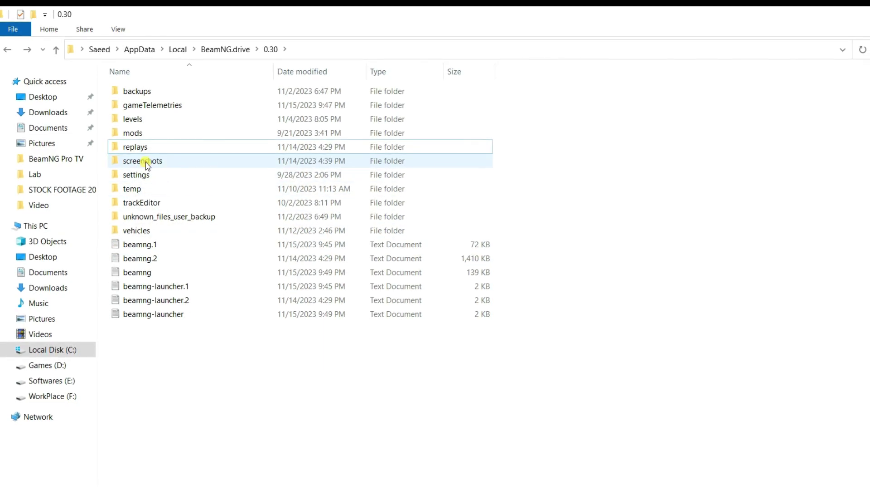
- Paste the cut speedbump.zip into the repo folder inside mods, replacing the existing file of that name
double_click(153, 136)
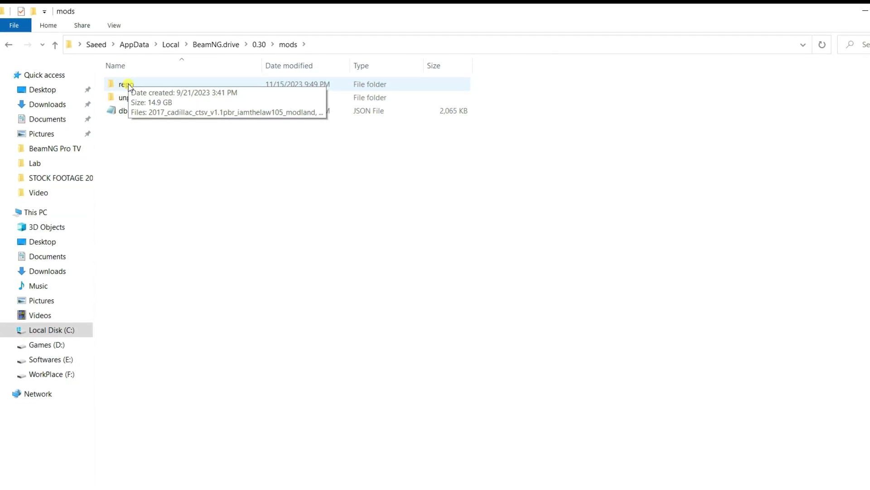
left_click(143, 85)
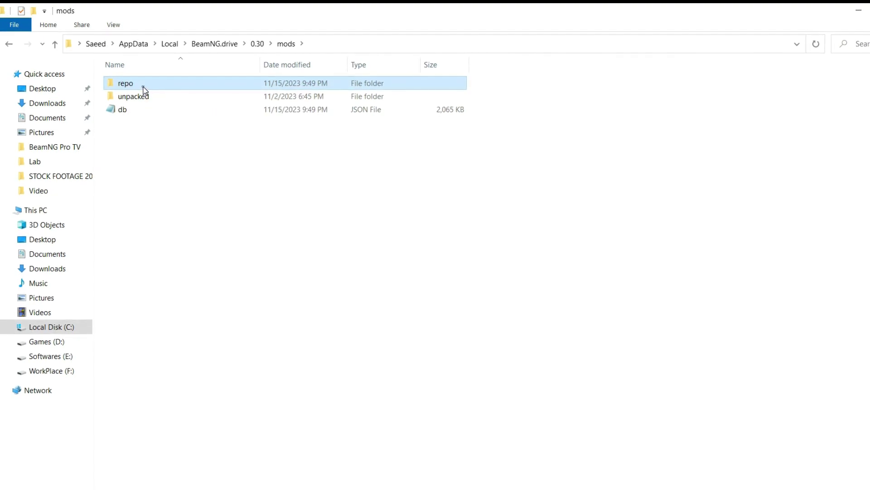
double_click(170, 85)
right_click(512, 198)
left_click(557, 282)
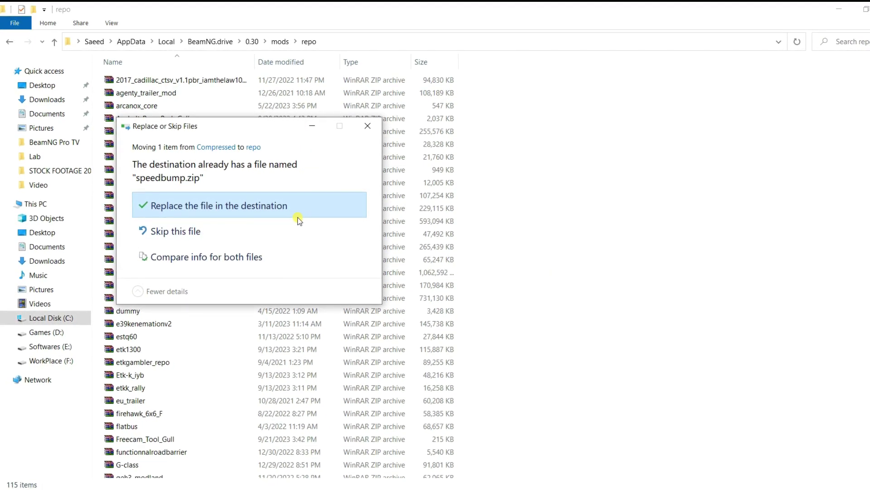
left_click(298, 213)
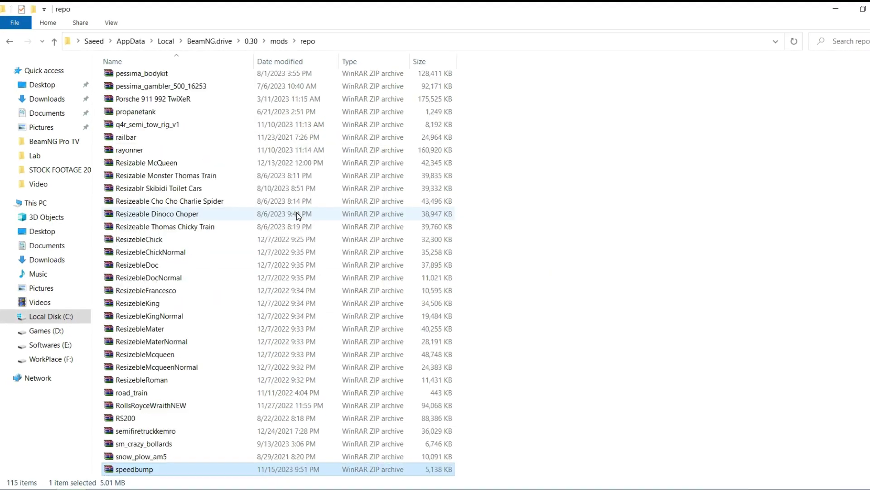
- Create a desktop shortcut to the mods folder inside 0.30 and open the folder through that shortcut
left_click(9, 41)
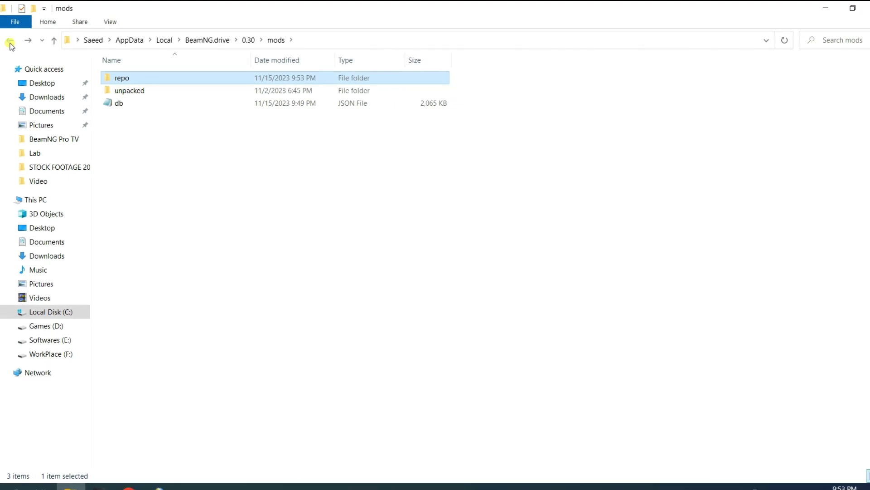
left_click(10, 43)
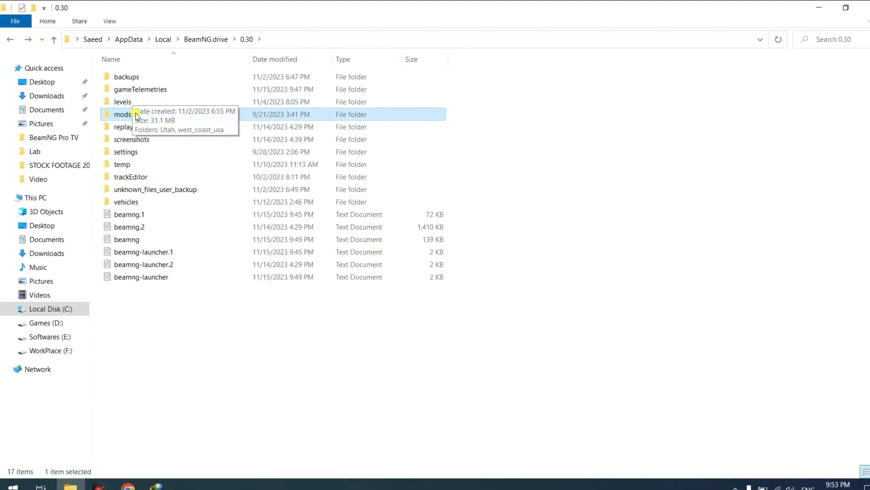
right_click(130, 117)
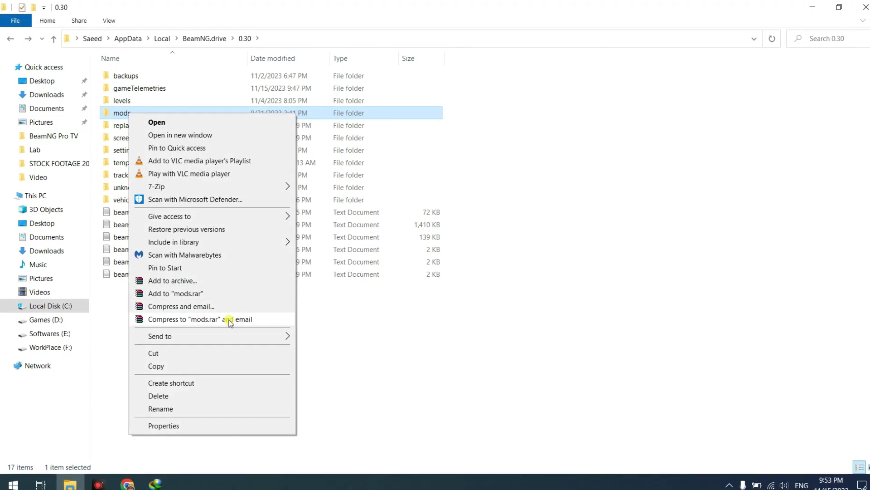
mouse_move(231, 336)
left_click(349, 361)
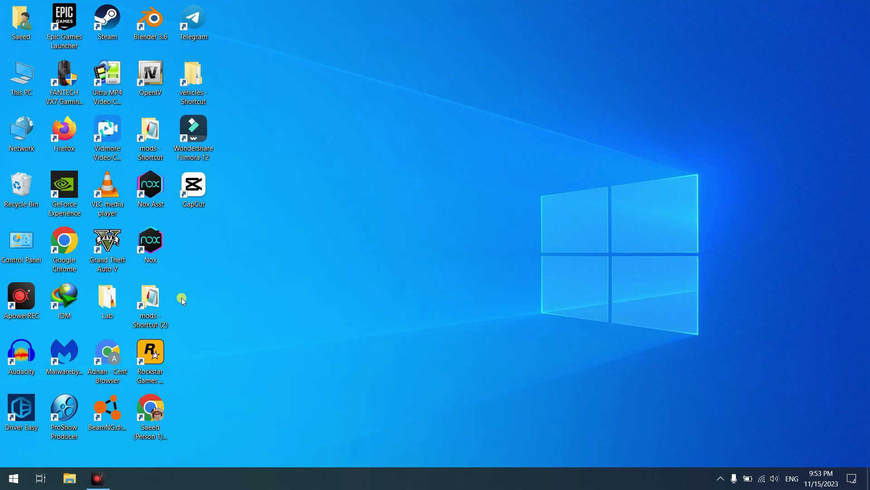
double_click(165, 296)
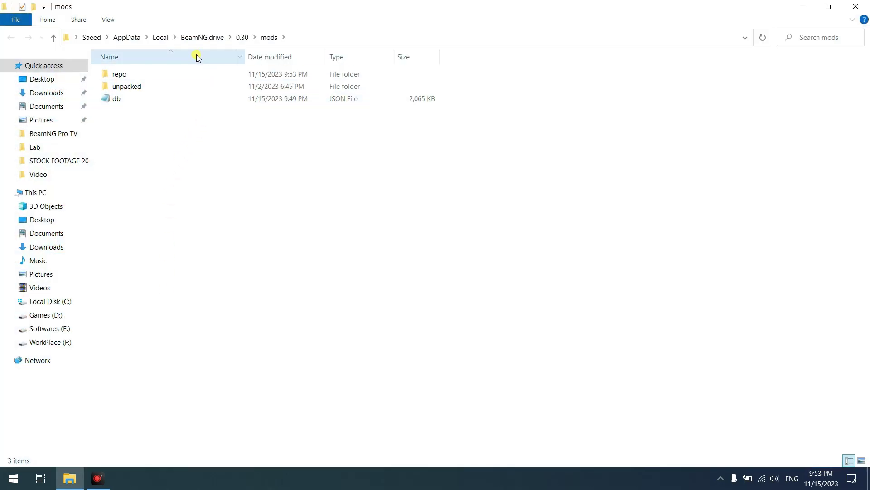